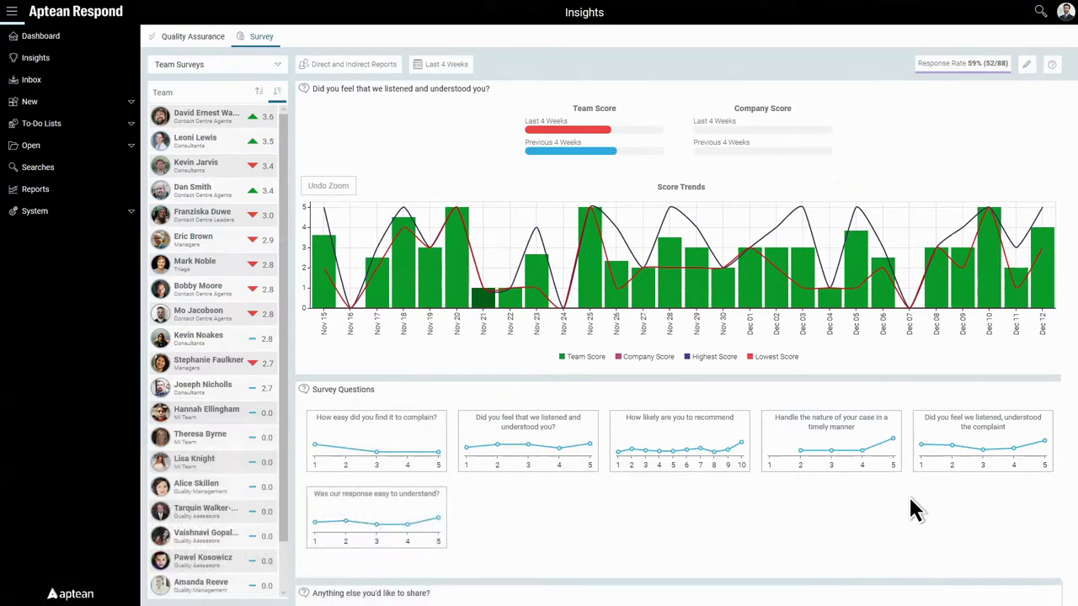
scroll(916, 509, "down", 3)
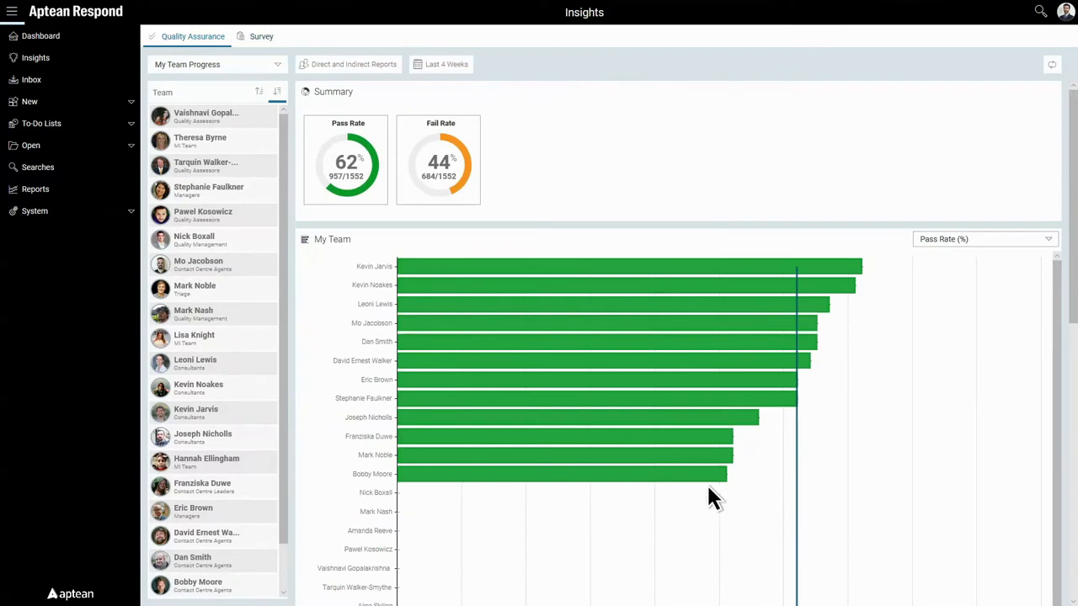
- Filter QA results to one consultant and view the case's Final Response Letter details
left_click(384, 316)
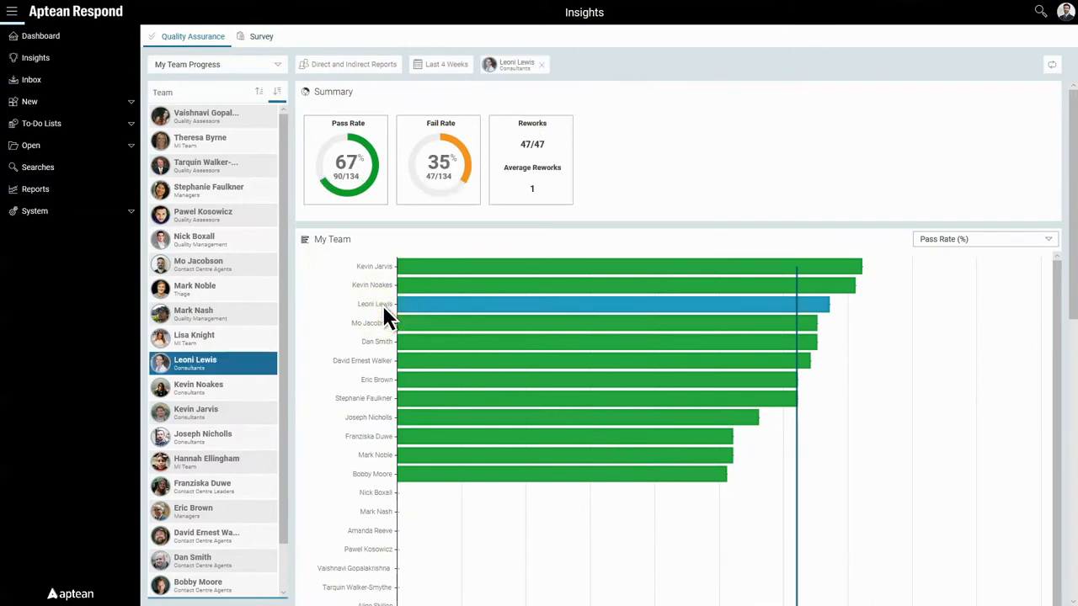
scroll(383, 316, "down", 5)
scroll(384, 316, "down", 5)
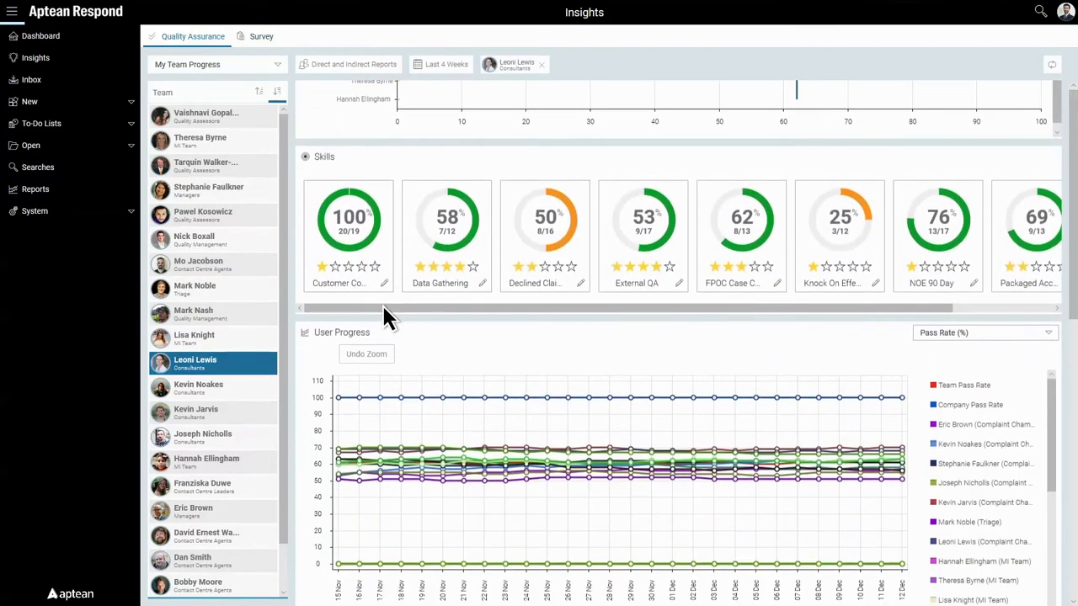
scroll(383, 316, "down", 2)
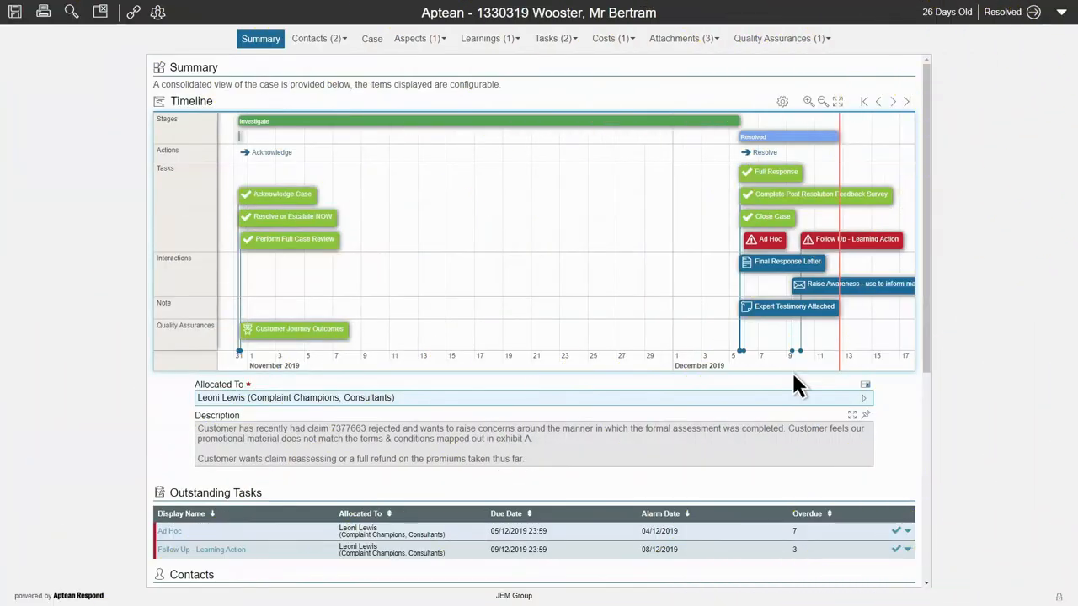
left_click(788, 262)
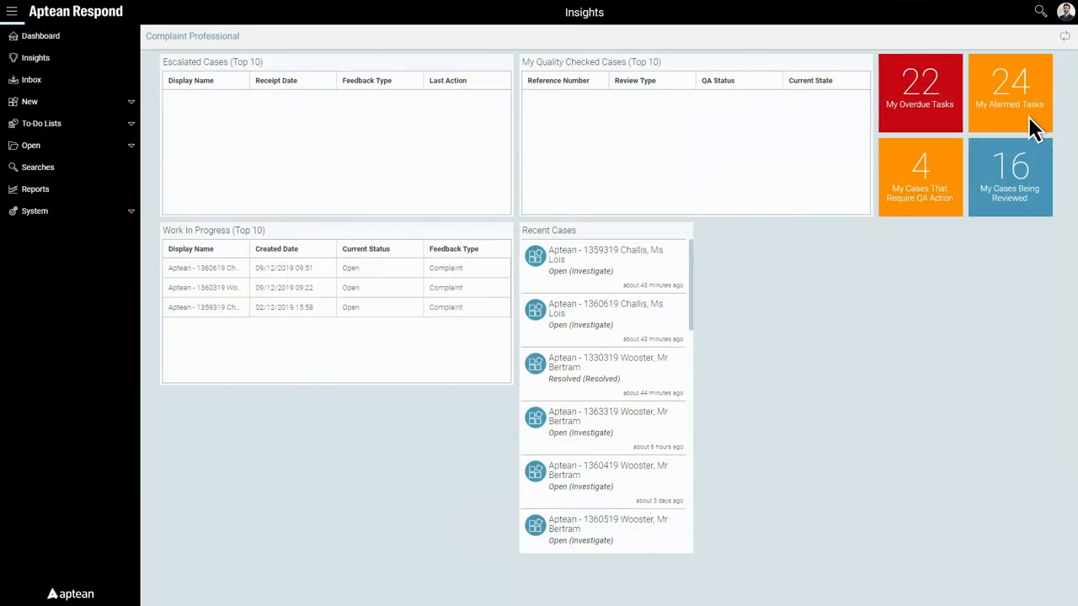
- Show the list of My Alarmed Tasks from the dashboard tile
left_click(1034, 127)
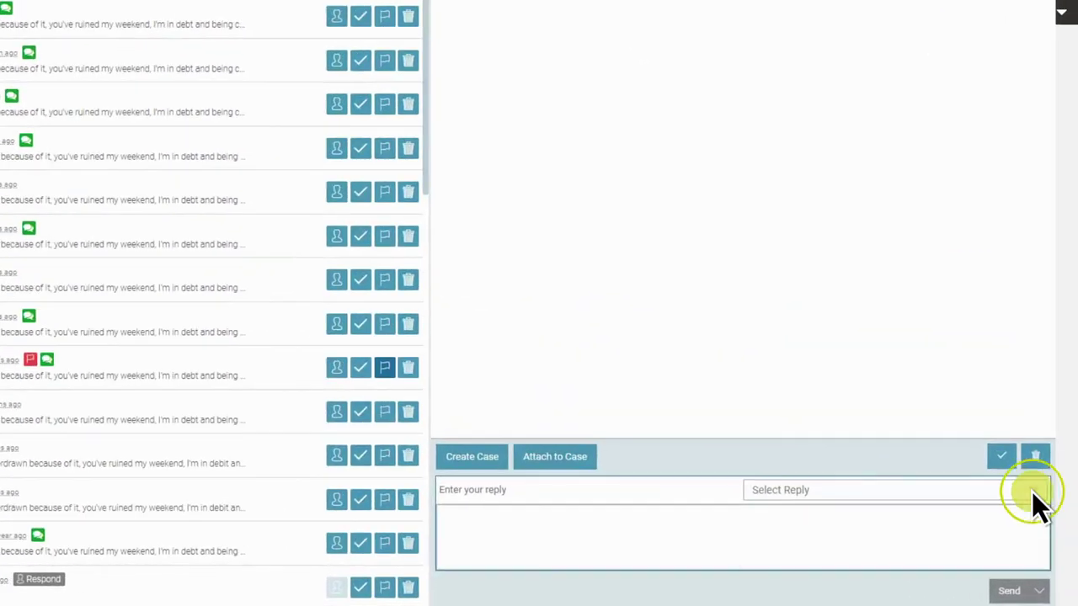
- Reply to the complaint tweet with the ready-made Call Us Now response and send it
left_click(1061, 516)
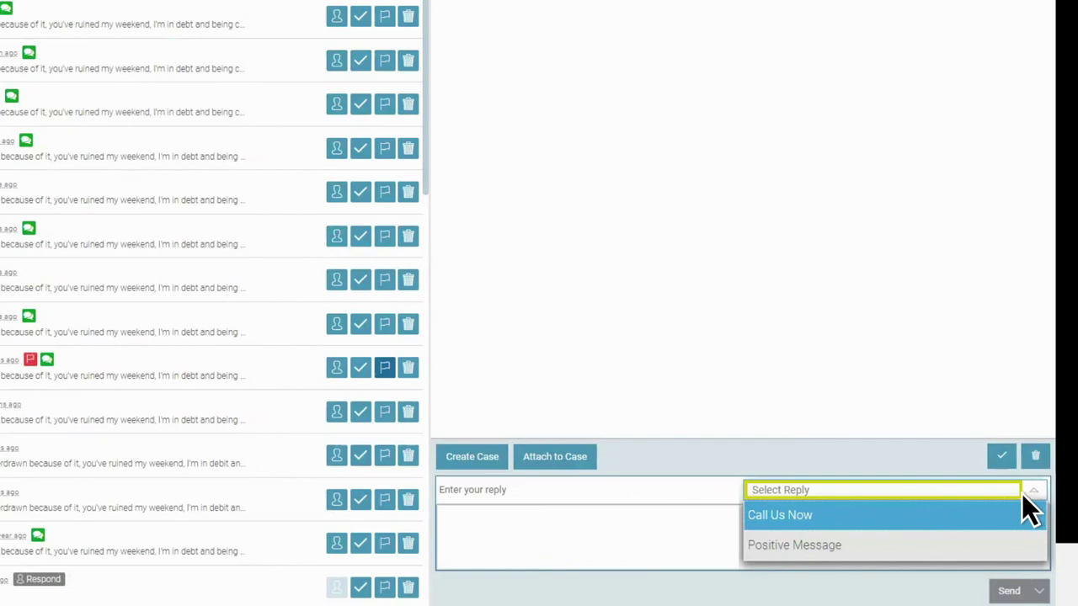
left_click(986, 519)
left_click(1013, 587)
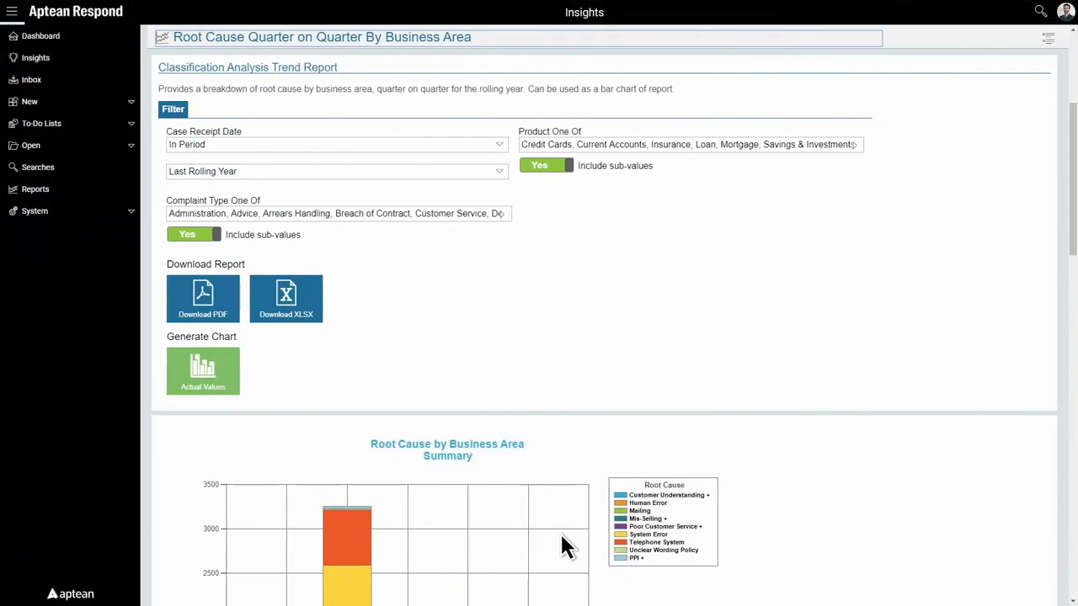
scroll(560, 532, "down", 3)
scroll(560, 532, "down", 3)
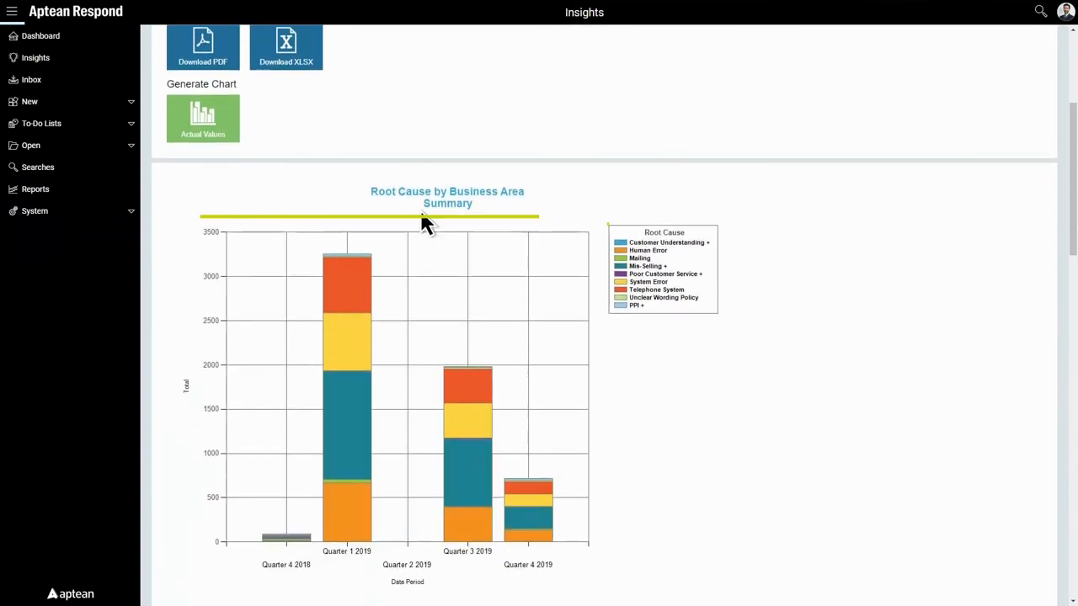